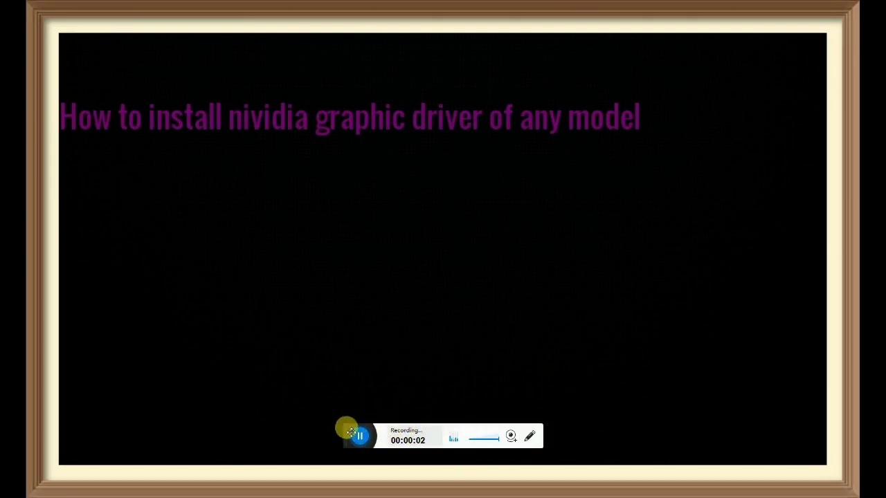
- Open Opera and search Google for 'geforce experience' from the Speed Dial search box
left_click_drag(351, 431, 587, 446)
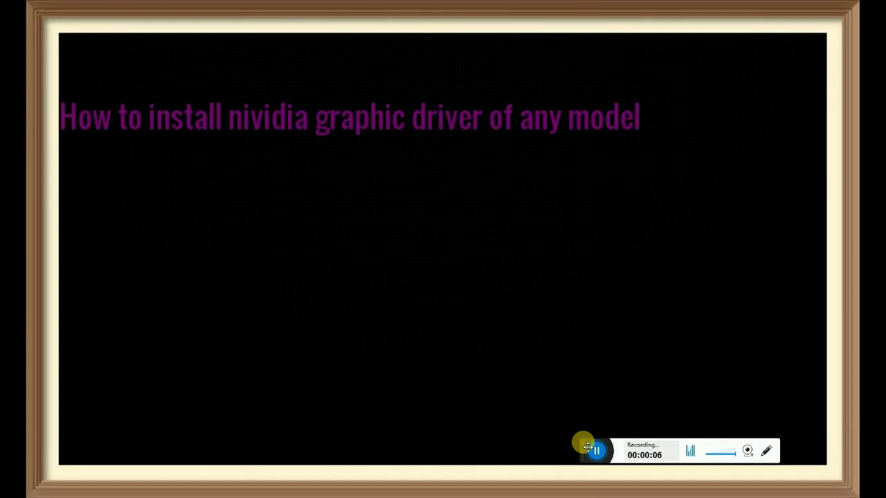
left_click_drag(587, 446, 337, 437)
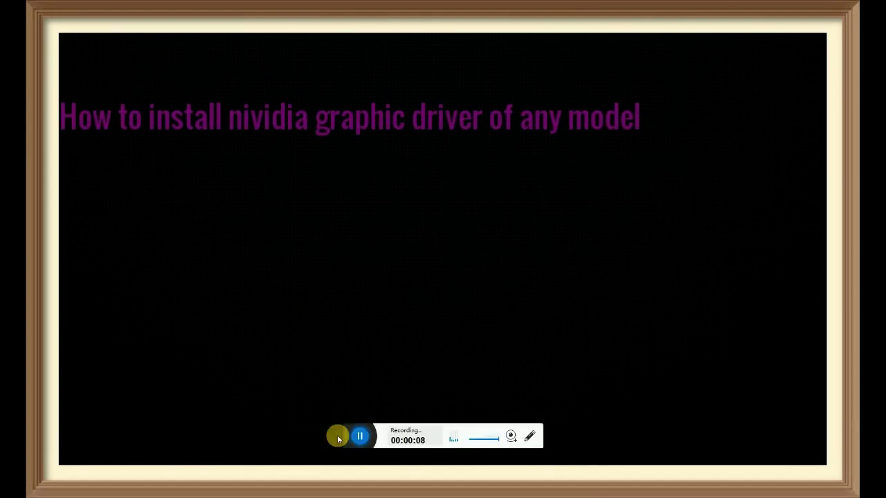
left_click(339, 435)
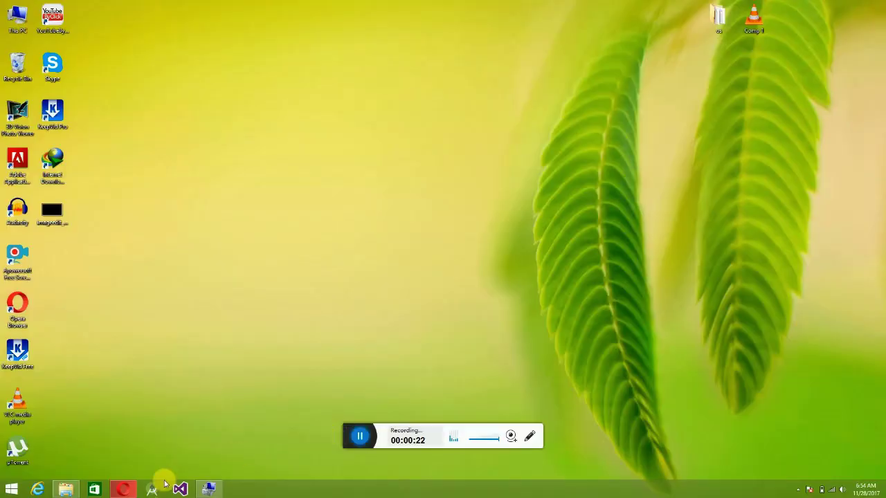
left_click(123, 489)
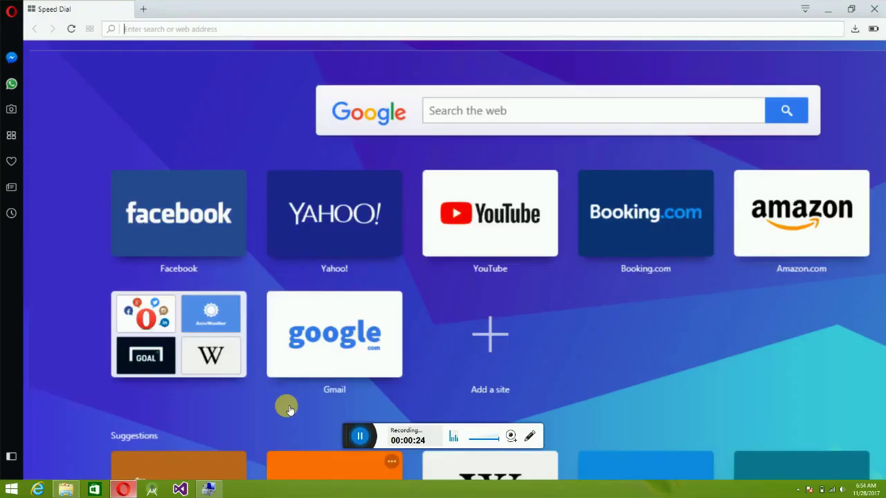
left_click(374, 89)
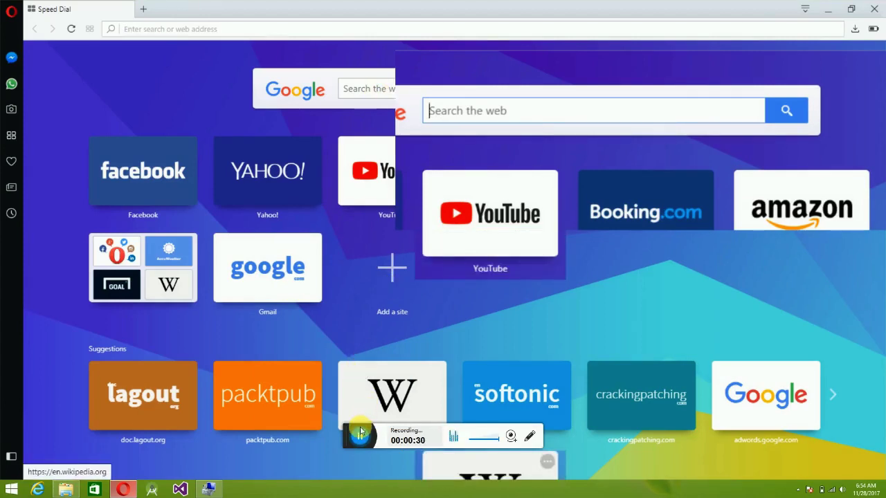
left_click(473, 110)
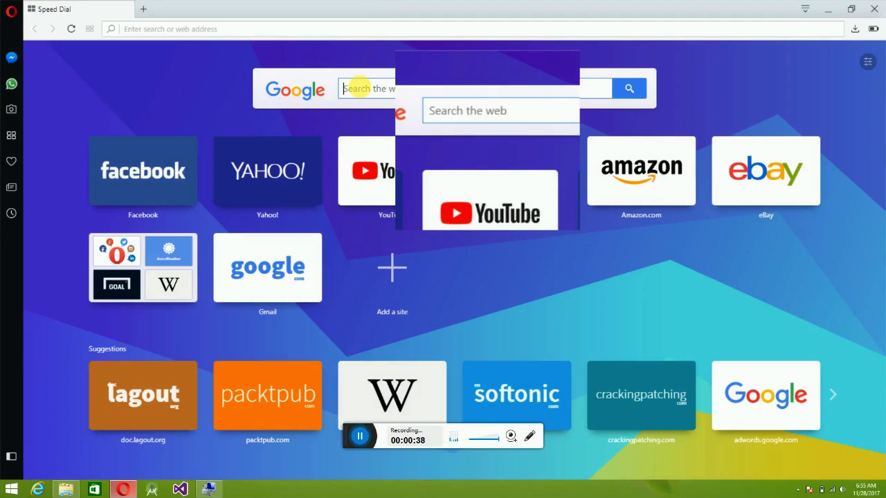
type("defo")
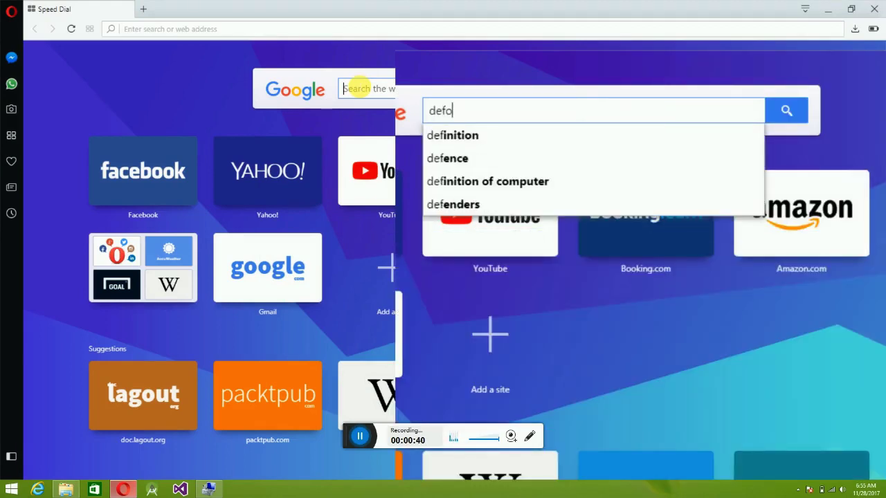
type("rce ex")
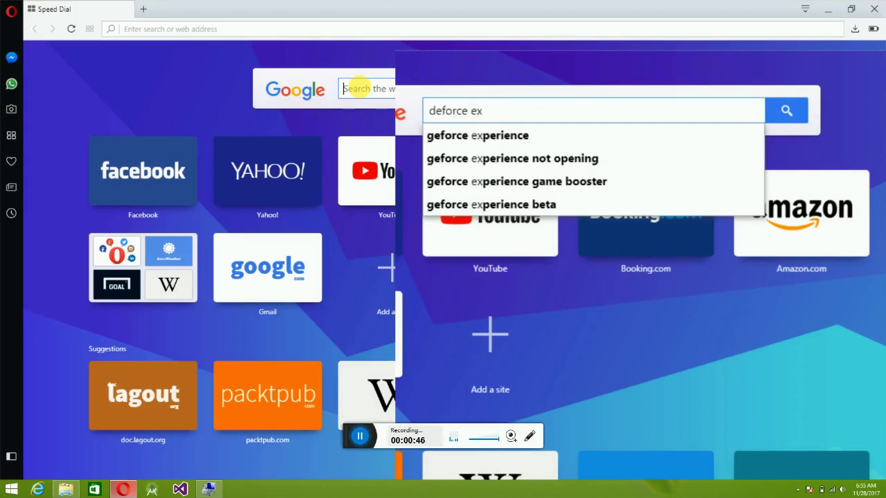
key("Down")
key("Return")
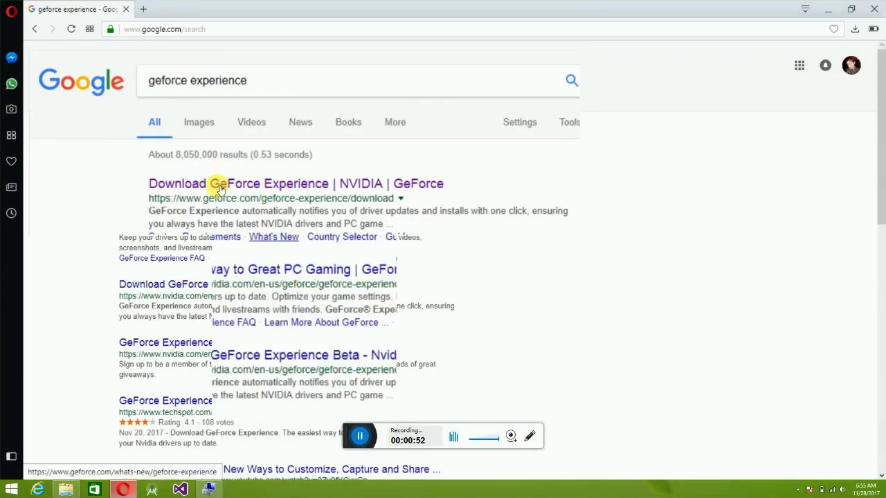
- Go through the GeForce What's New page to the geforce.com Drivers page
left_click(220, 190)
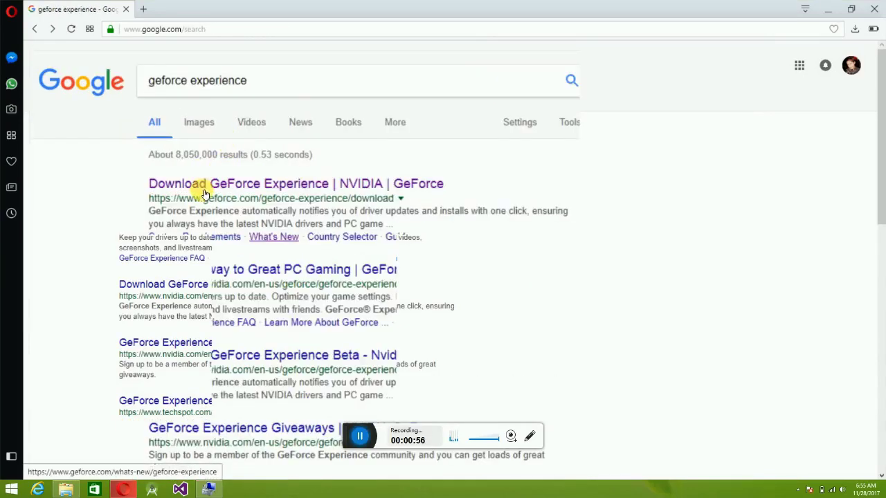
left_click(201, 189)
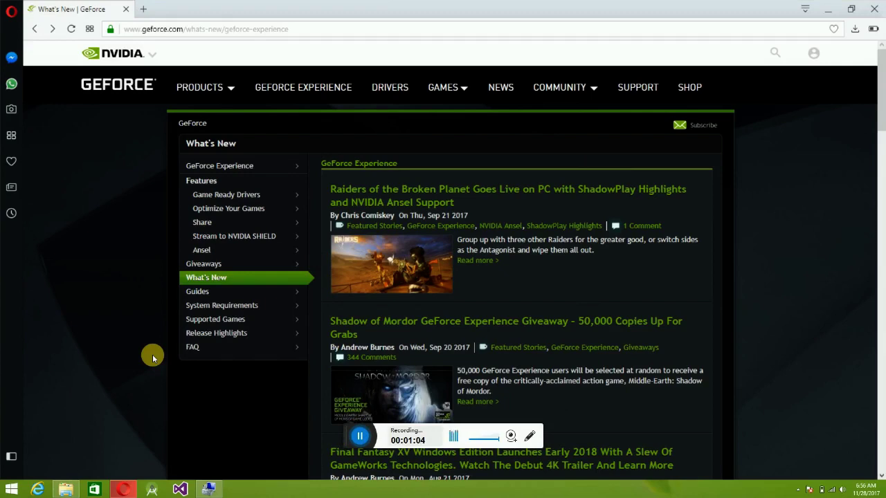
left_click(386, 88)
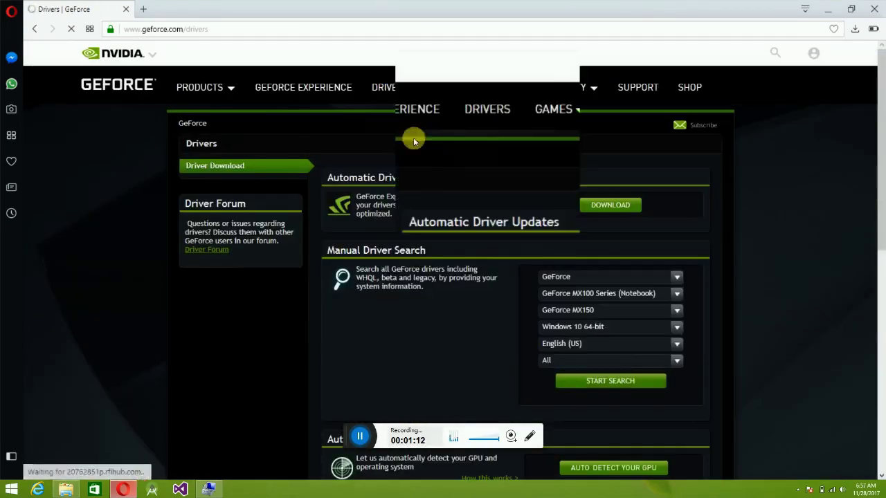
- Save the GeForce_Experience_v3.11.0.73 installer from Automatic Driver Updates to the Desktop
left_click(598, 211)
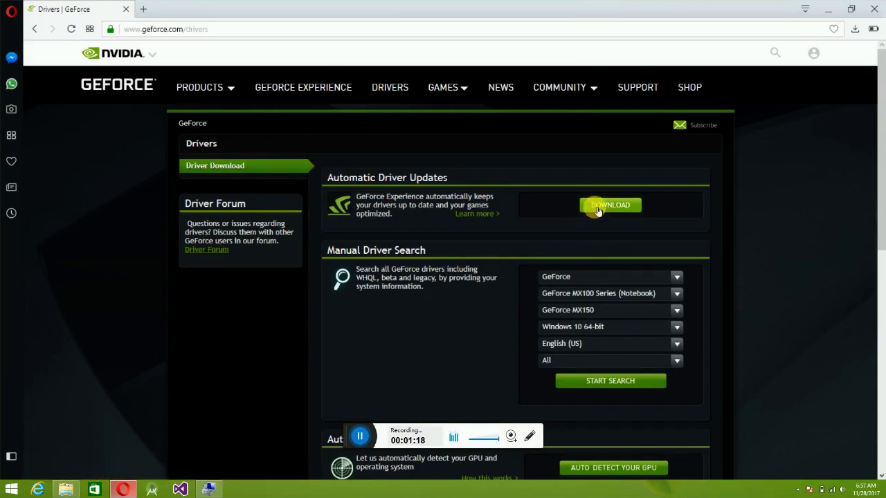
left_click(598, 210)
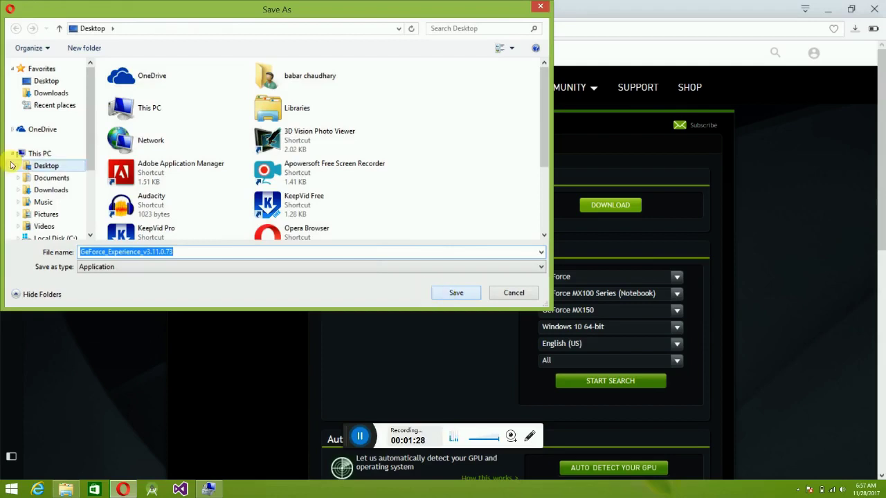
left_click(41, 81)
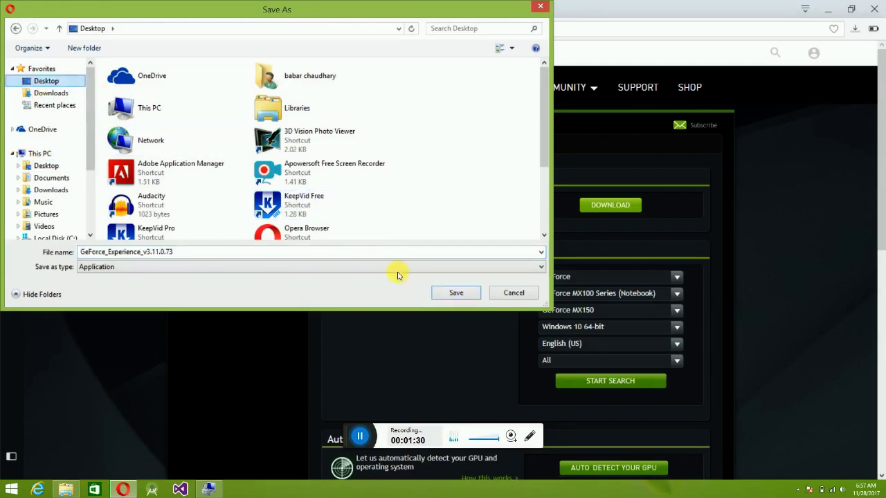
left_click(451, 296)
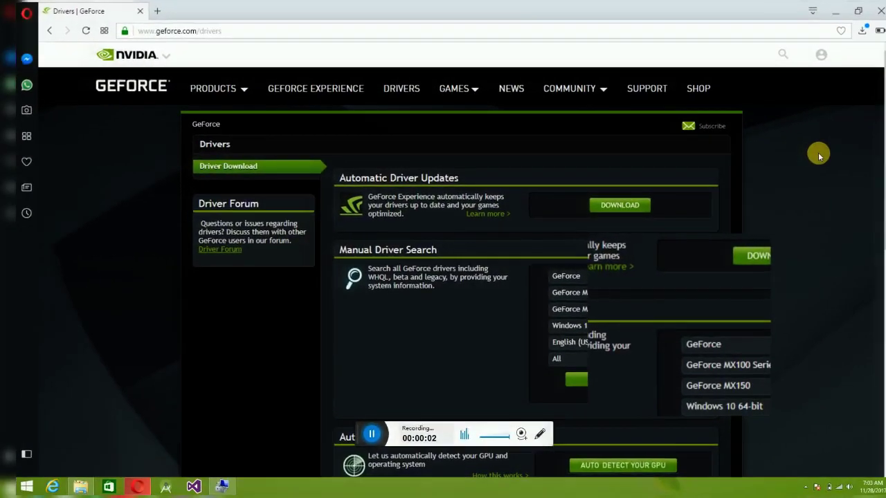
- Show the downloaded GeForce Experience installer in its folder from Opera's Downloads list
left_click(855, 30)
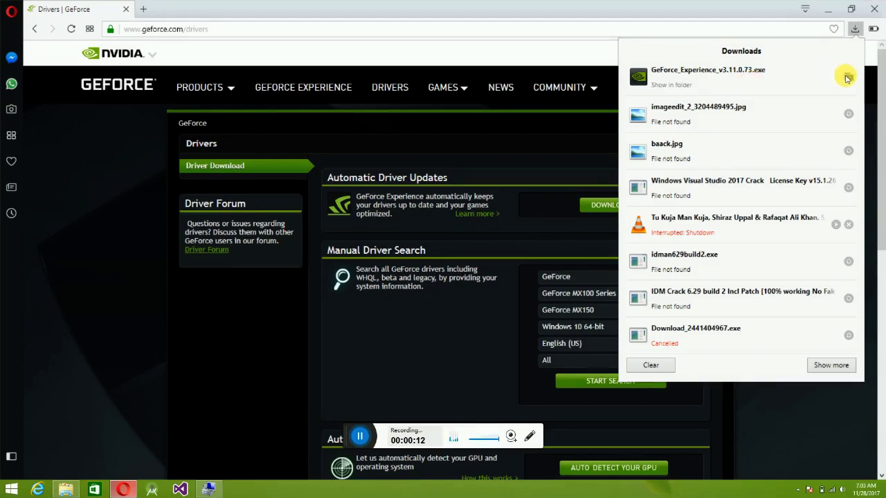
left_click(847, 76)
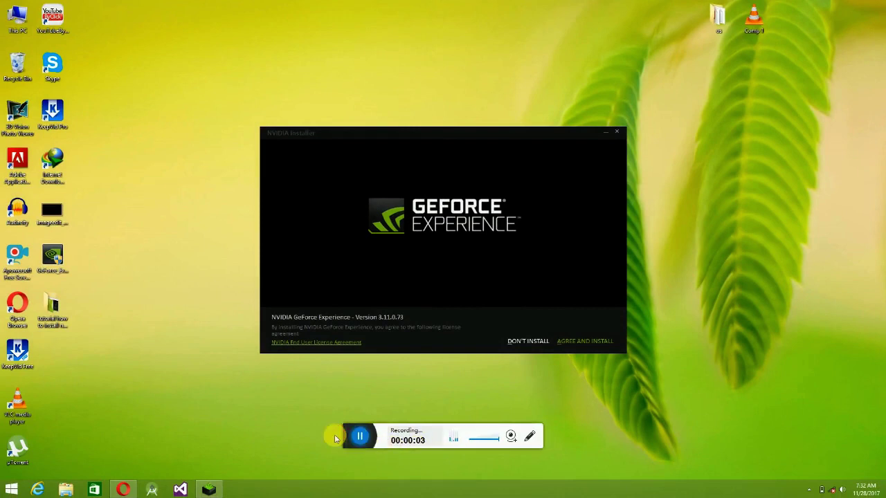
- Accept the NVIDIA licence to install GeForce Experience 3.11.0.73 and decline debugging
left_click(581, 342)
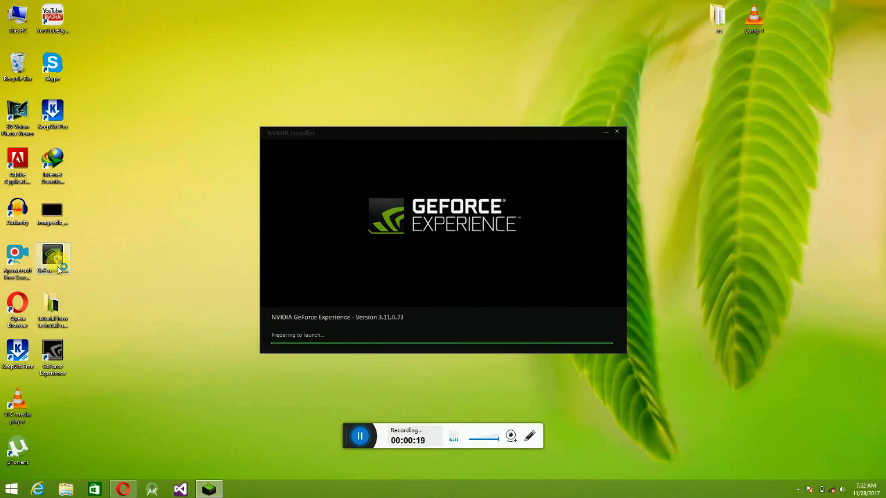
left_click(370, 273)
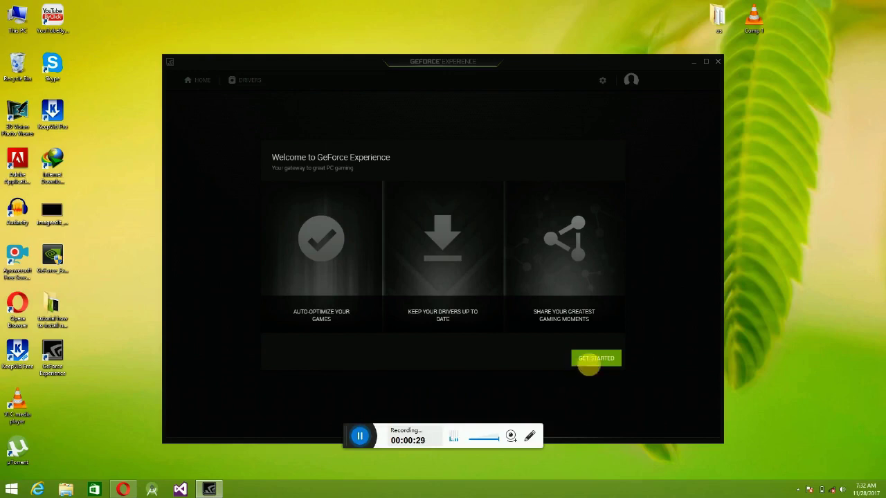
- Sign in to GeForce Experience with a Facebook account
left_click(591, 358)
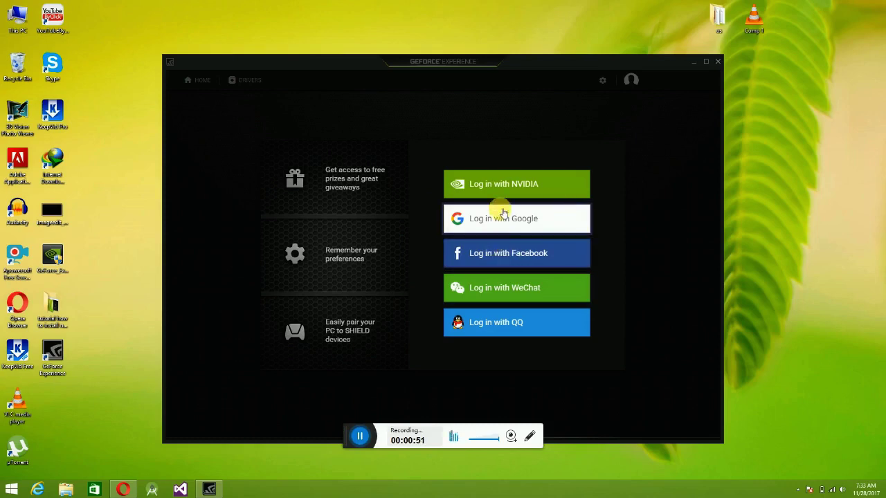
left_click(510, 254)
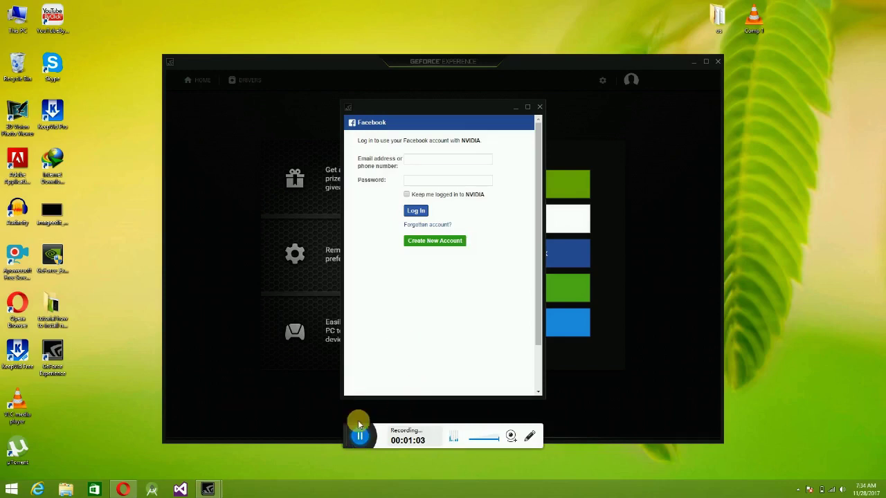
left_click(354, 436)
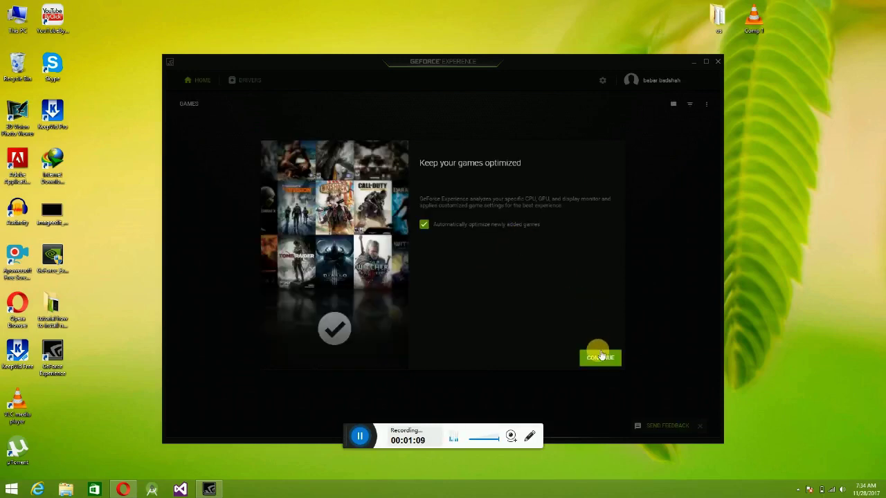
- Keep automatic game optimization and finish the remaining setup and game scan
left_click(602, 358)
left_click(601, 358)
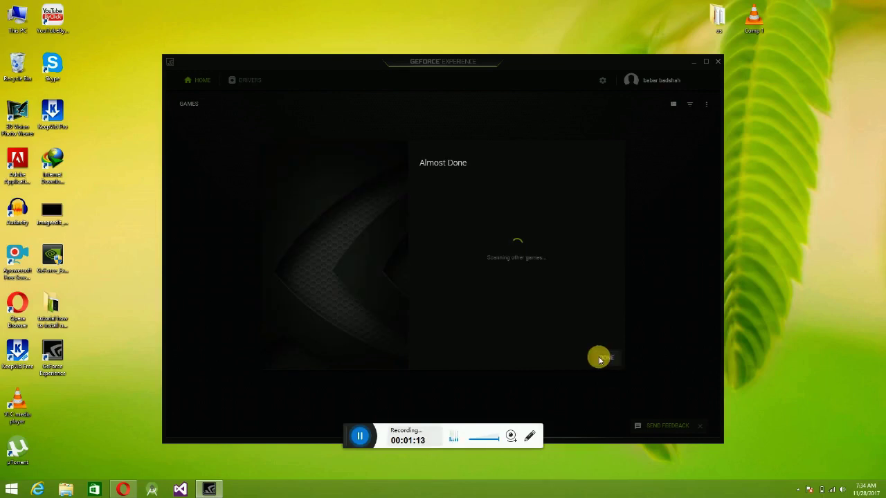
left_click(604, 357)
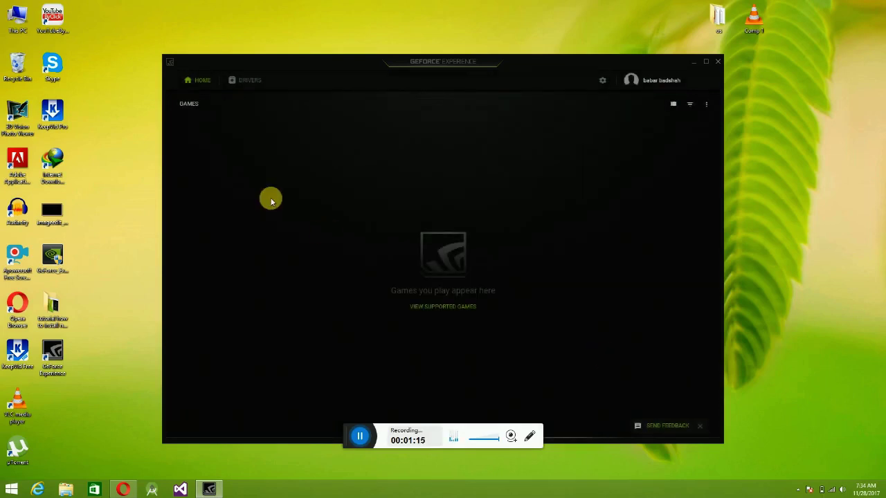
- Download Quadro Driver Release 375 (version 377.61) from the Drivers tab
left_click(251, 84)
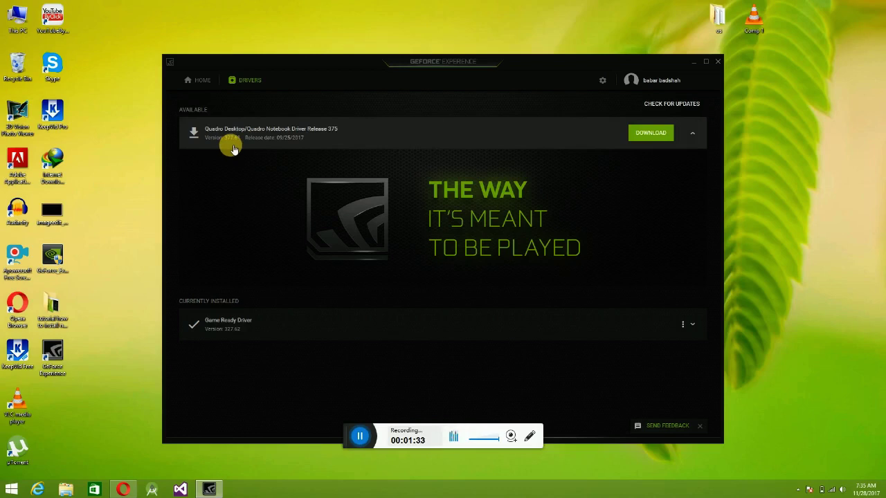
left_click(641, 135)
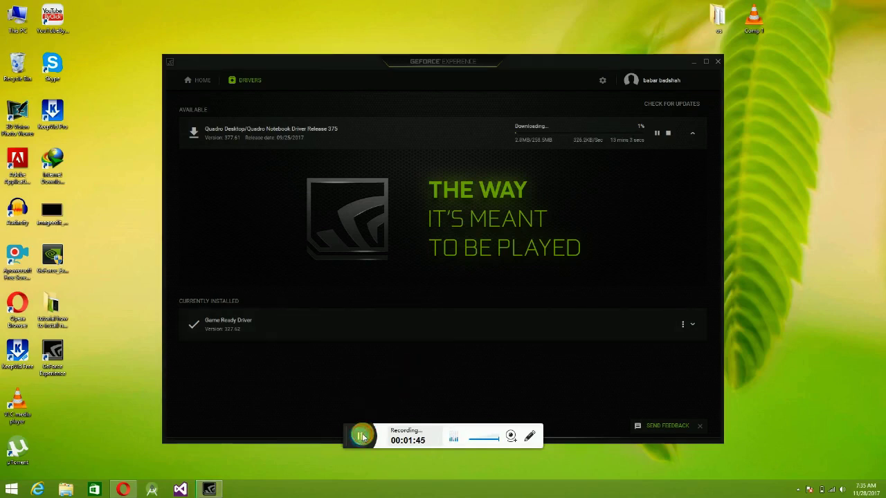
left_click(336, 438)
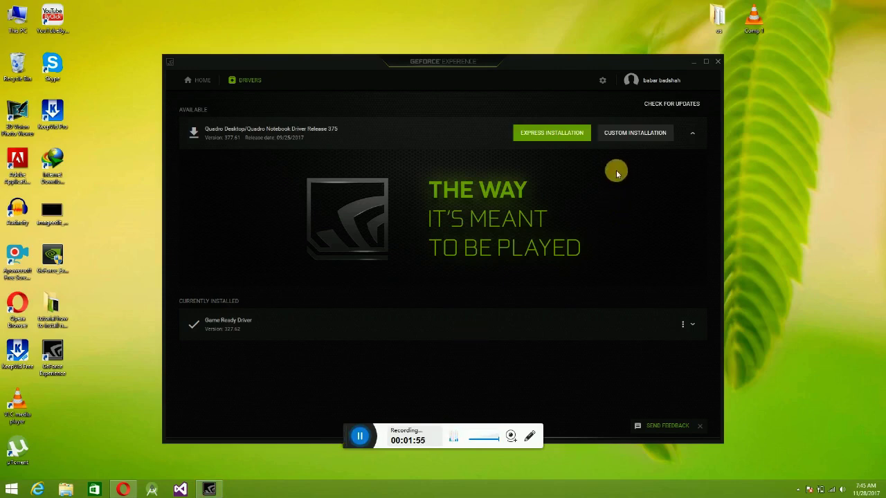
- Choose custom installation for Driver Release 375 to list its installable components
left_click(626, 132)
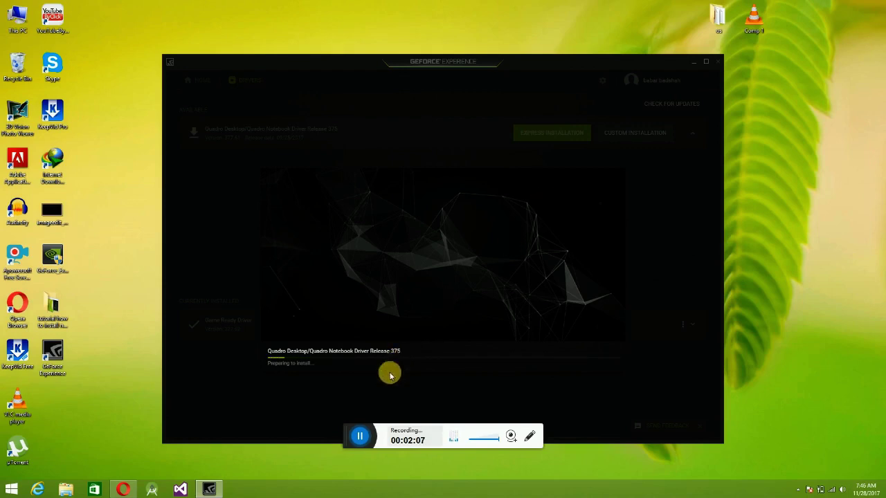
left_click(337, 431)
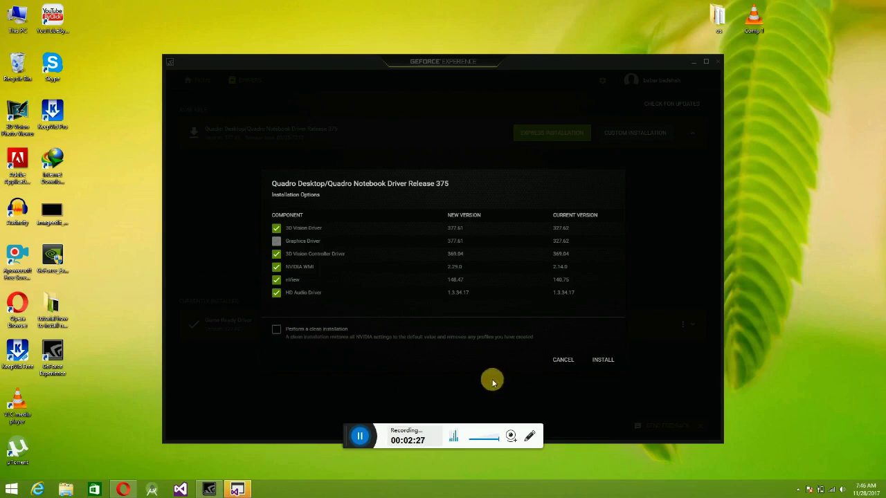
- Install the selected Driver Release 375 components from the Installation Options
left_click(604, 360)
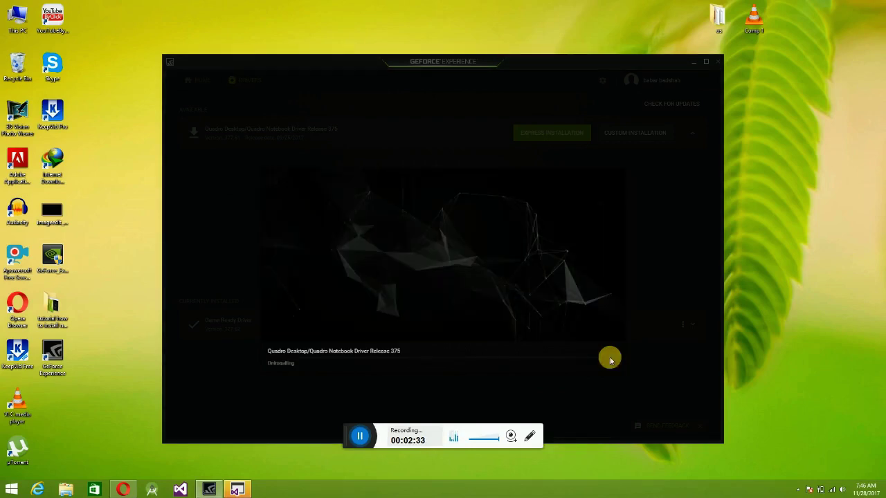